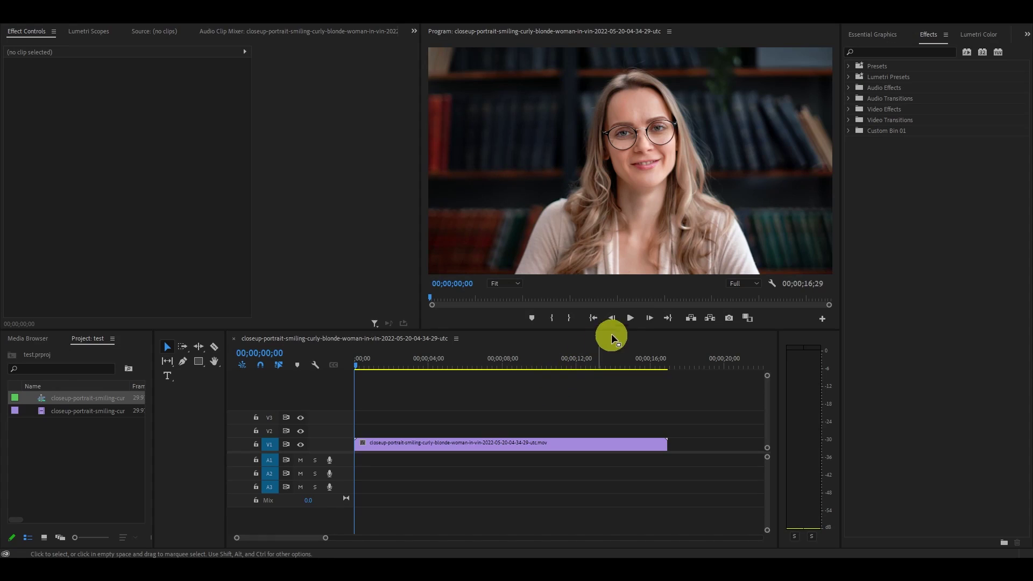
- Preview the portrait clip, then apply Gaussian Blur (searched as 'gaus') to it
left_click(630, 317)
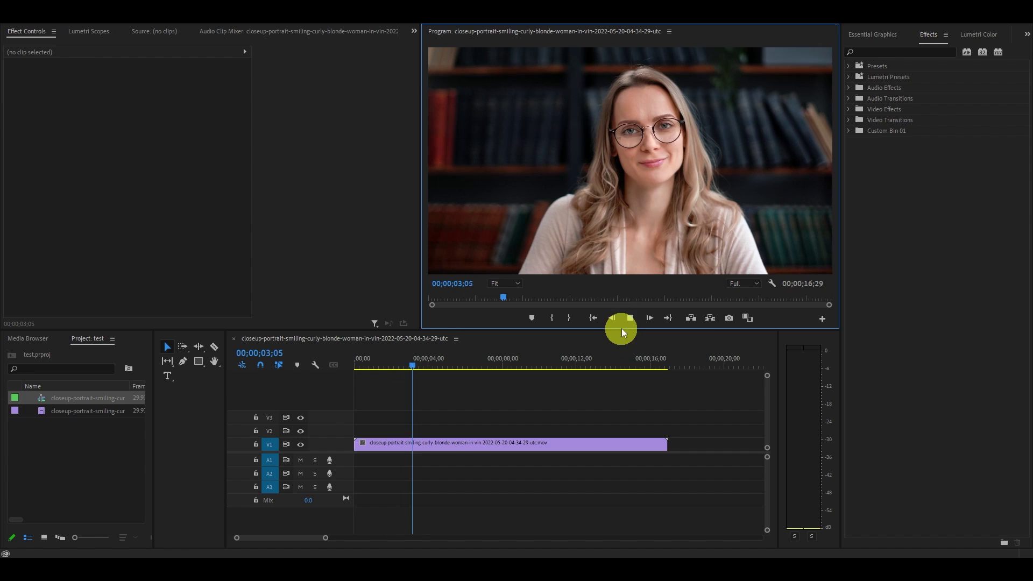
left_click(631, 318)
left_click(592, 317)
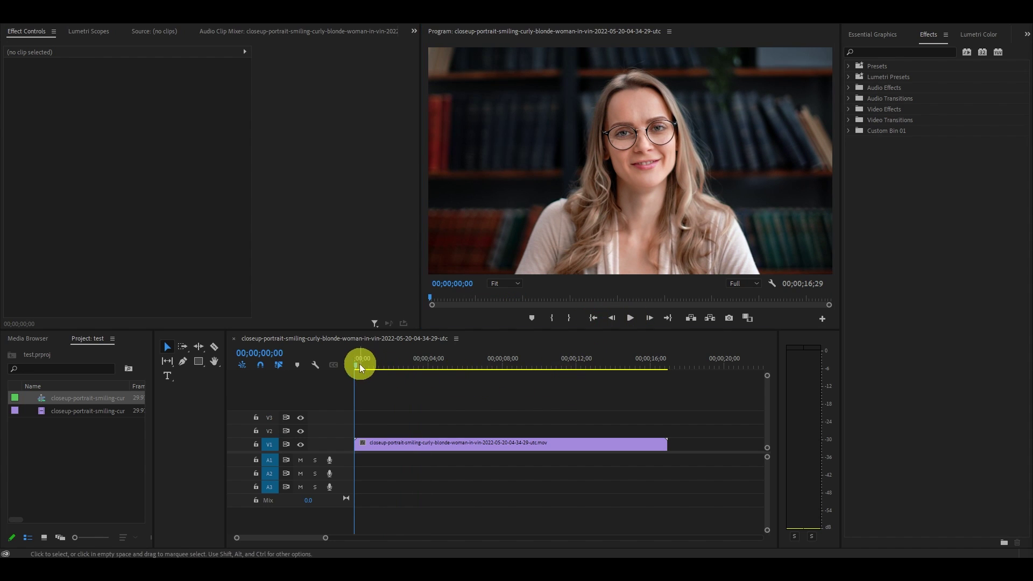
left_click_drag(359, 364, 355, 368)
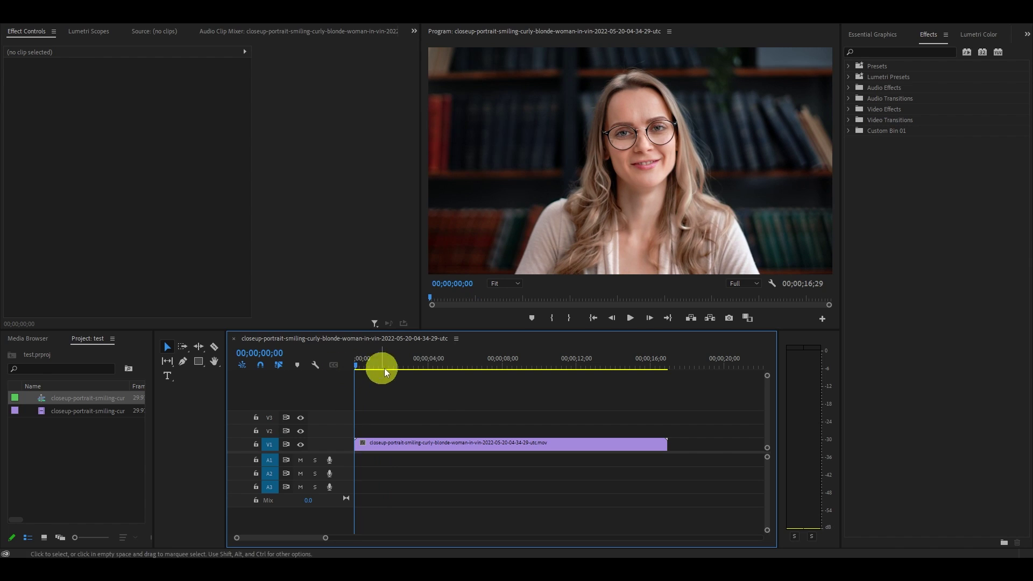
left_click(896, 52)
type("ga")
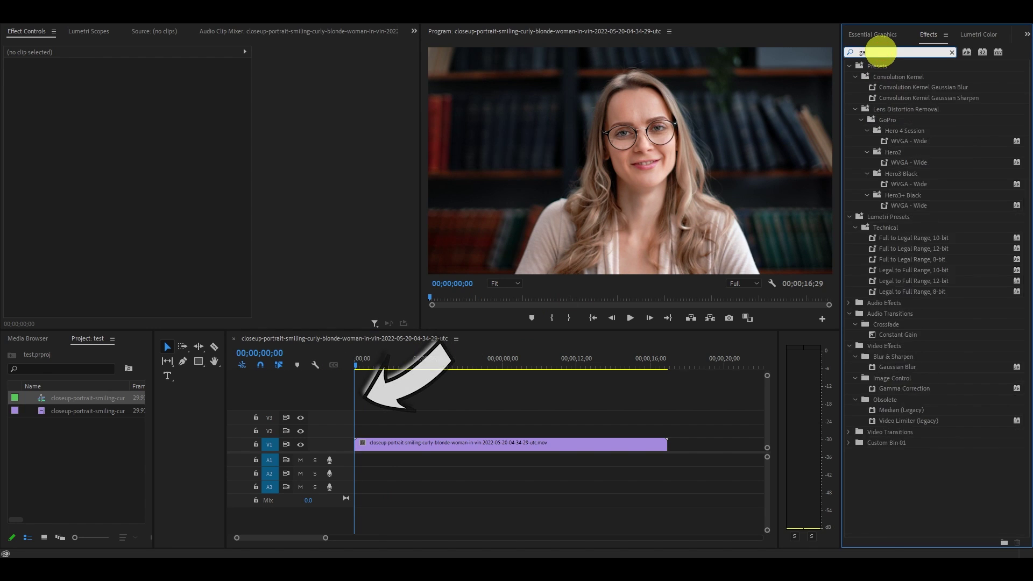
type("us")
left_click_drag(898, 163, 536, 442)
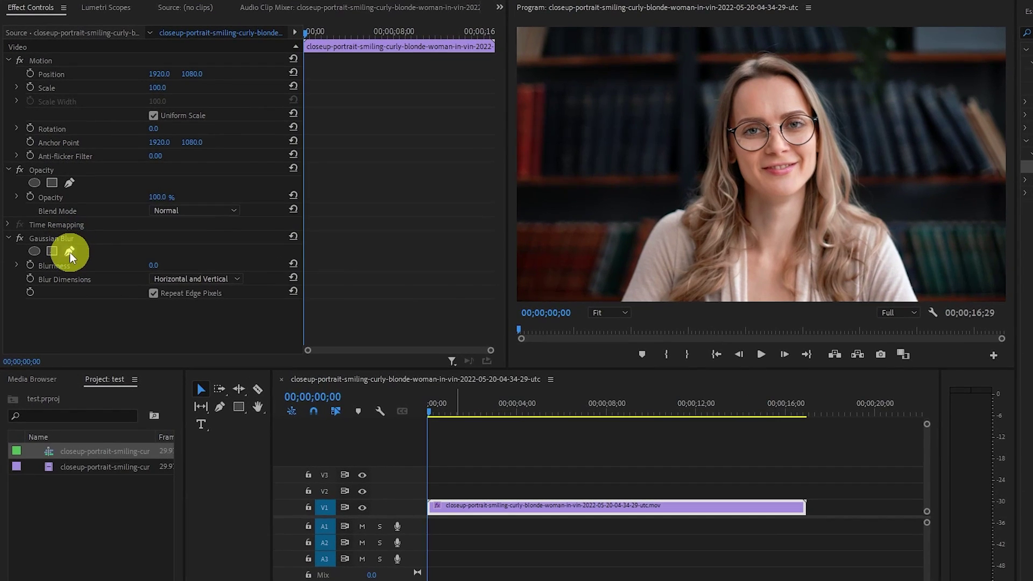
- Start a Gaussian Blur pen mask, tracing up the woman's left side and hair
left_click(58, 233)
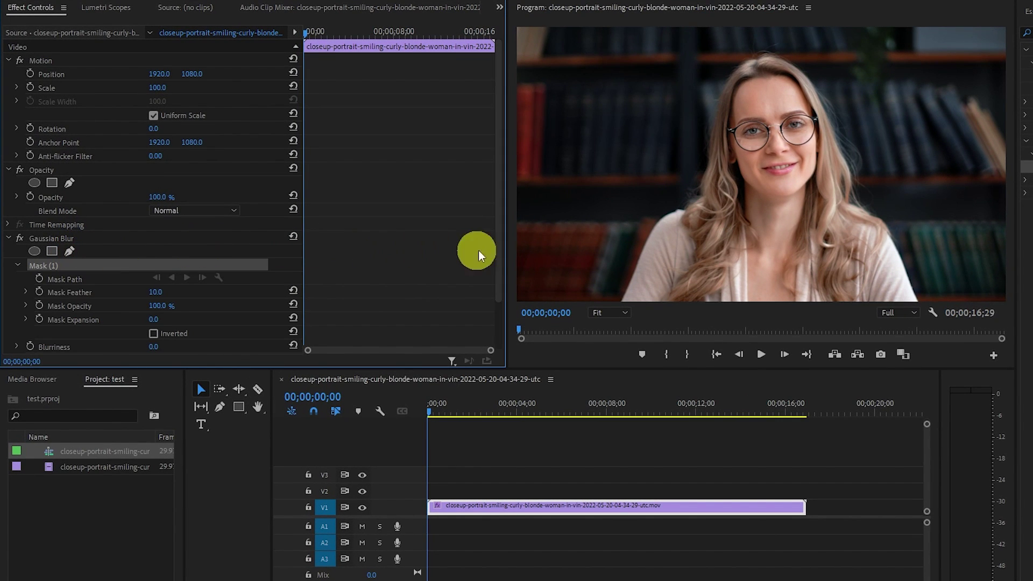
left_click(611, 301)
left_click(634, 239)
left_click(661, 199)
left_click(691, 187)
left_click(702, 126)
left_click(725, 62)
- Trace over her head and down the right side, closing the mask at the first point
left_click(768, 42)
left_click(817, 62)
left_click(837, 100)
left_click(861, 145)
left_click(868, 189)
left_click(902, 223)
left_click(917, 266)
left_click(924, 291)
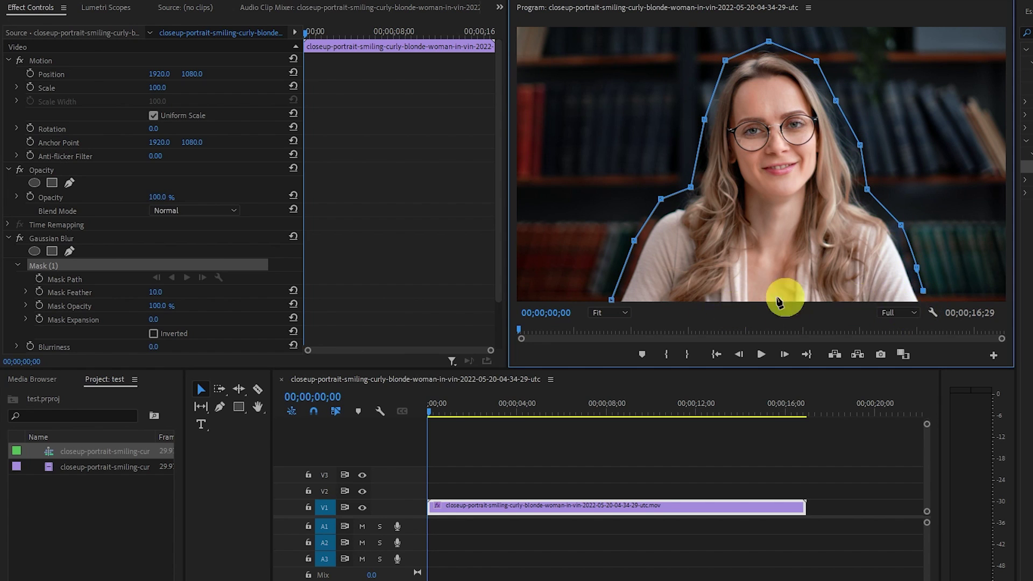
left_click(613, 301)
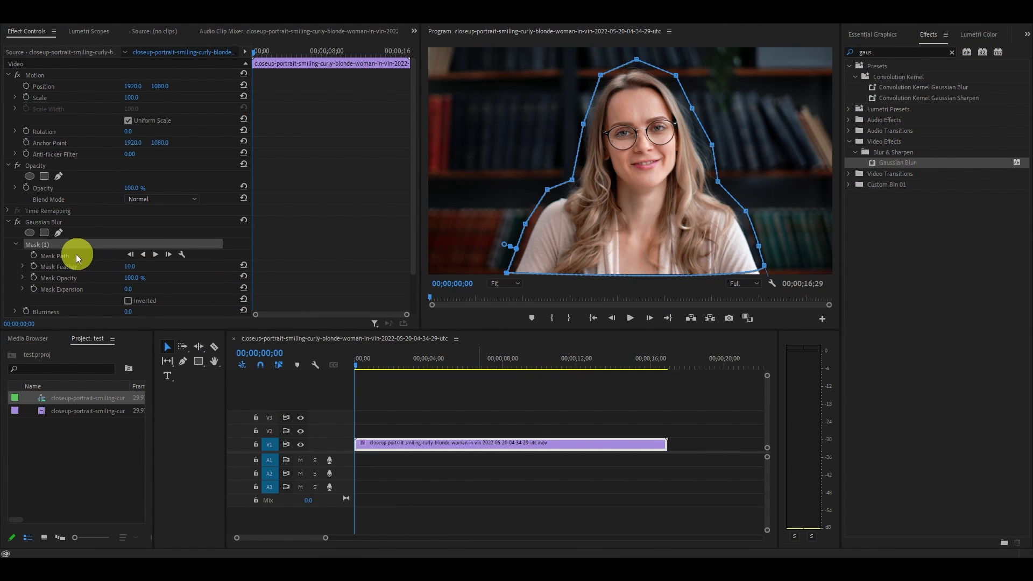
- Enable Mask Path keyframing, show the outline, and refit the mask at about two seconds
left_click(35, 256)
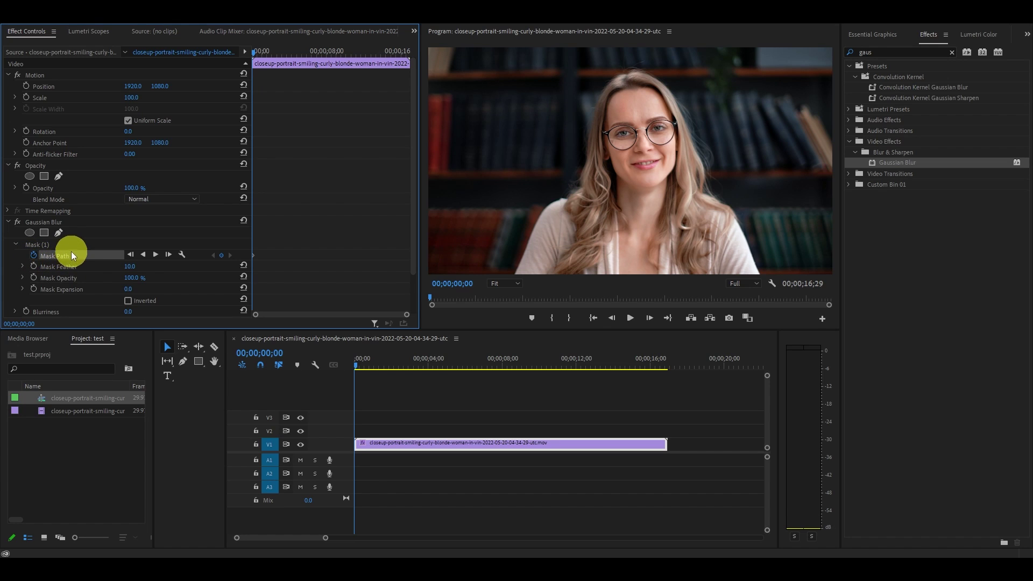
left_click(36, 244)
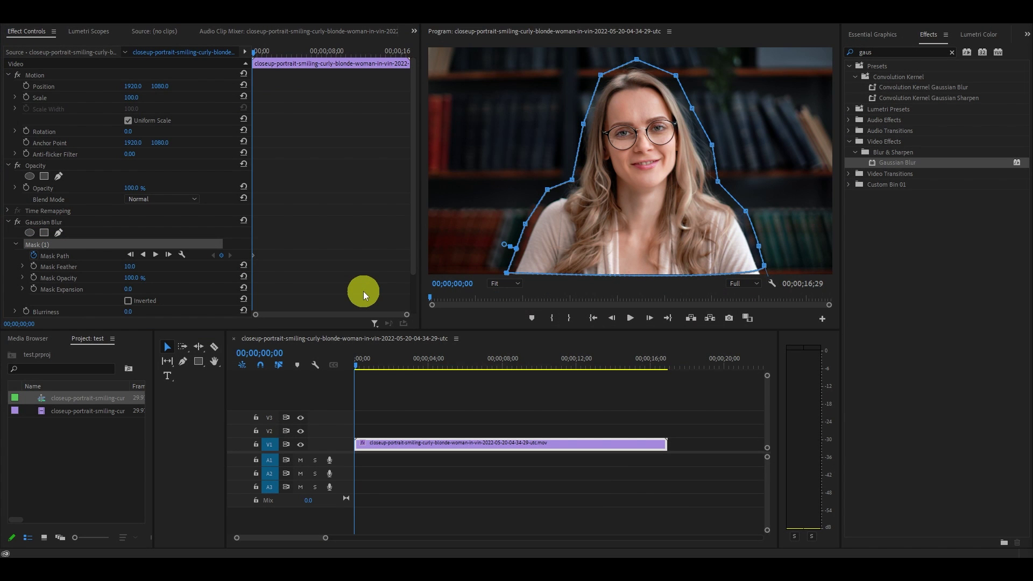
left_click_drag(253, 54, 278, 54)
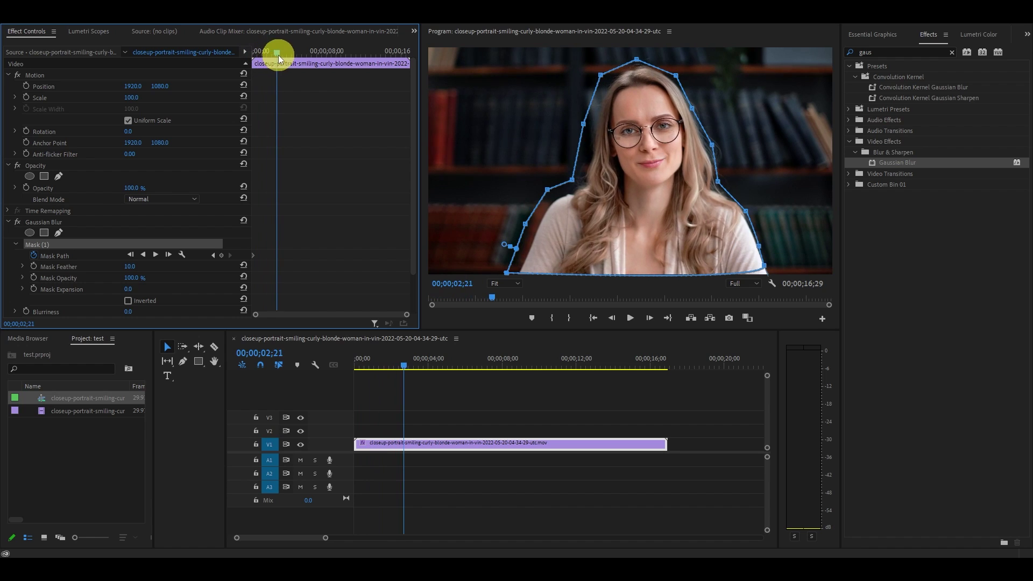
left_click_drag(682, 193, 670, 202)
- Refit the mask at about five seconds and later times through the clip end, then return to the start
left_click_drag(278, 54, 305, 54)
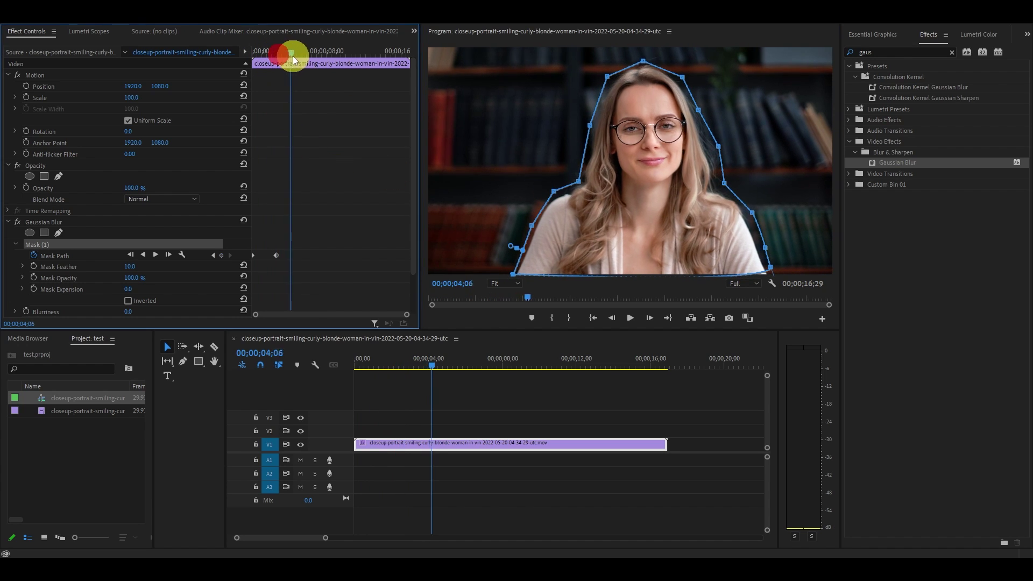
left_click_drag(654, 204, 651, 207)
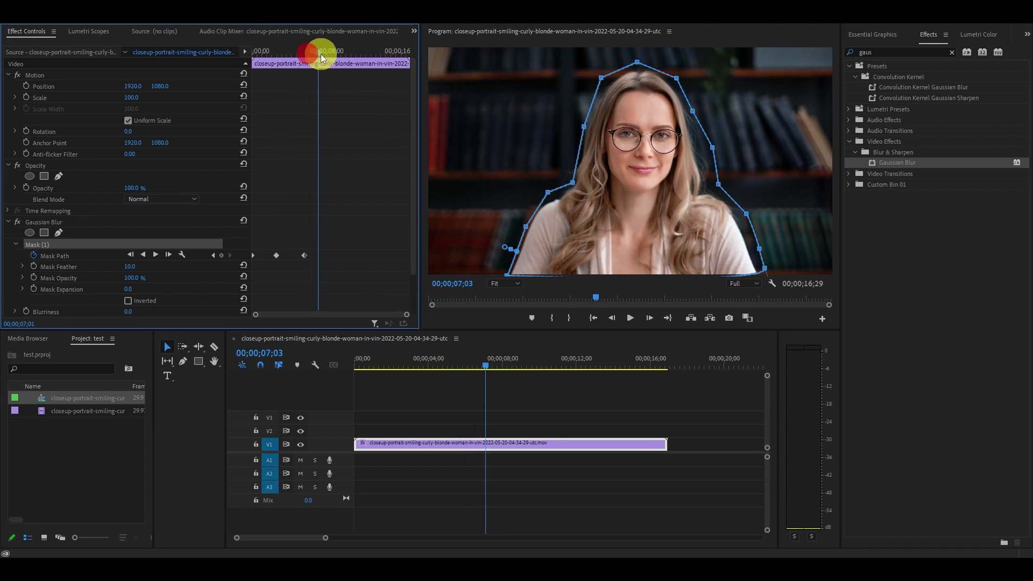
left_click_drag(304, 54, 356, 54)
left_click_drag(653, 229, 650, 233)
left_click_drag(355, 54, 379, 58)
left_click_drag(634, 193, 636, 196)
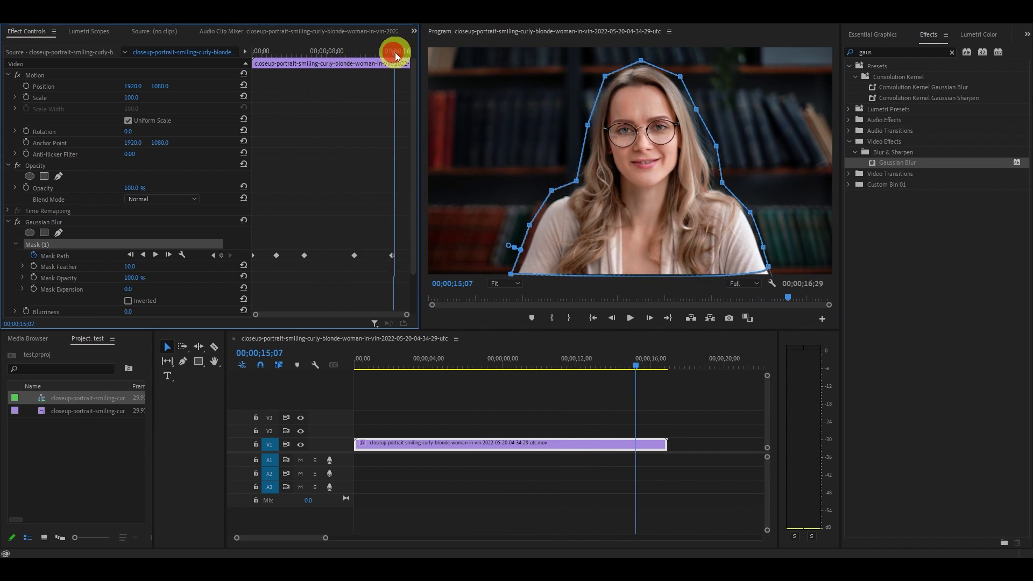
left_click_drag(394, 53, 411, 52)
left_click(594, 318)
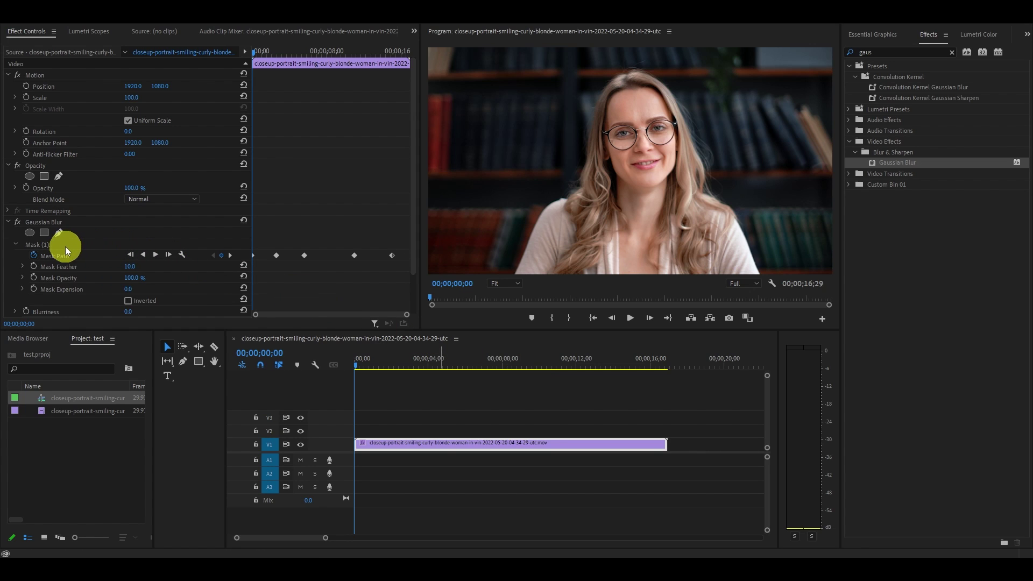
- Invert the mask and set Gaussian Blur blurriness to 150
left_click(129, 300)
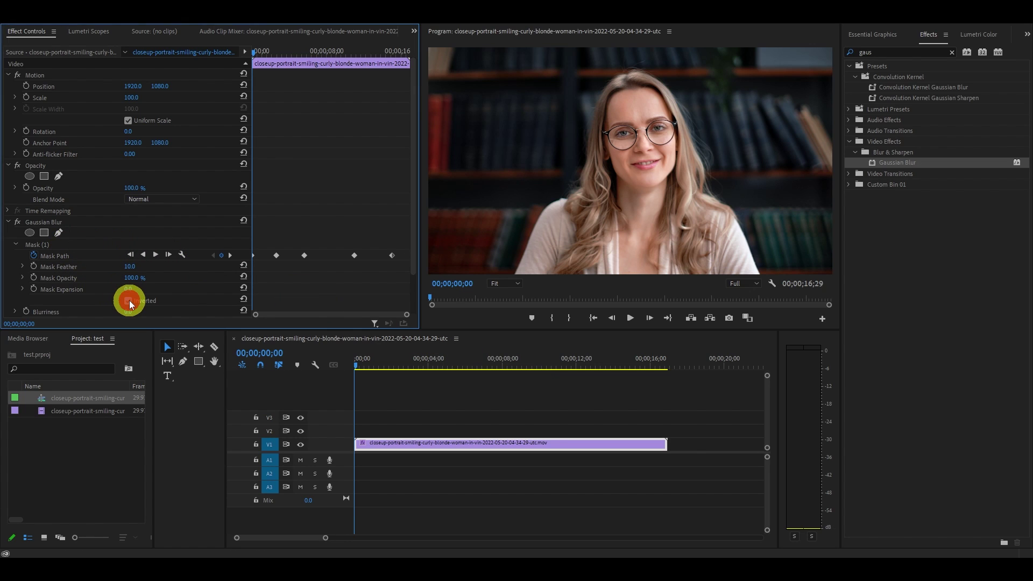
left_click(133, 311)
type("150")
key("Return")
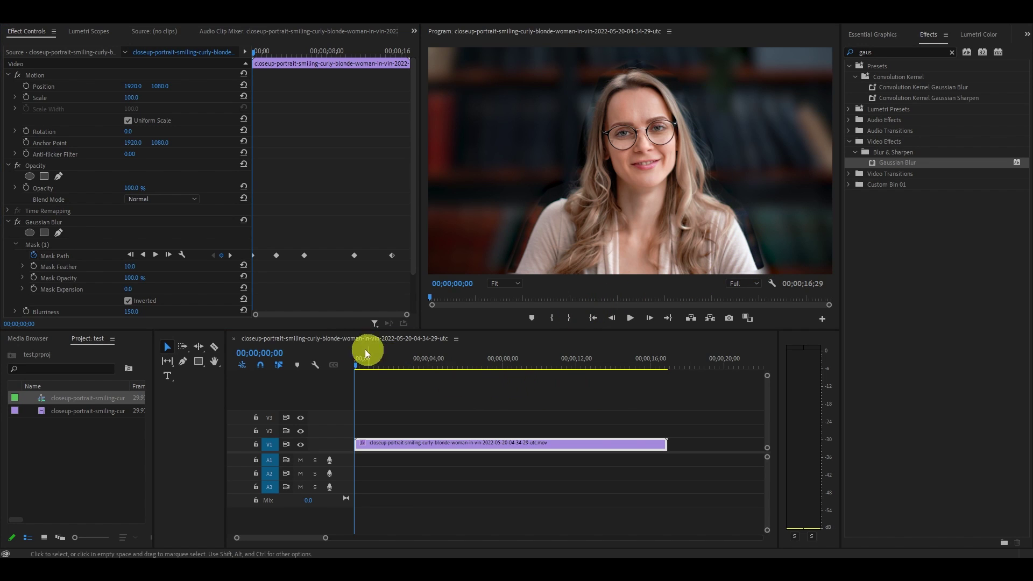
- Set the mask feather to 235 and play the clip to review the soft background blur
left_click(133, 266)
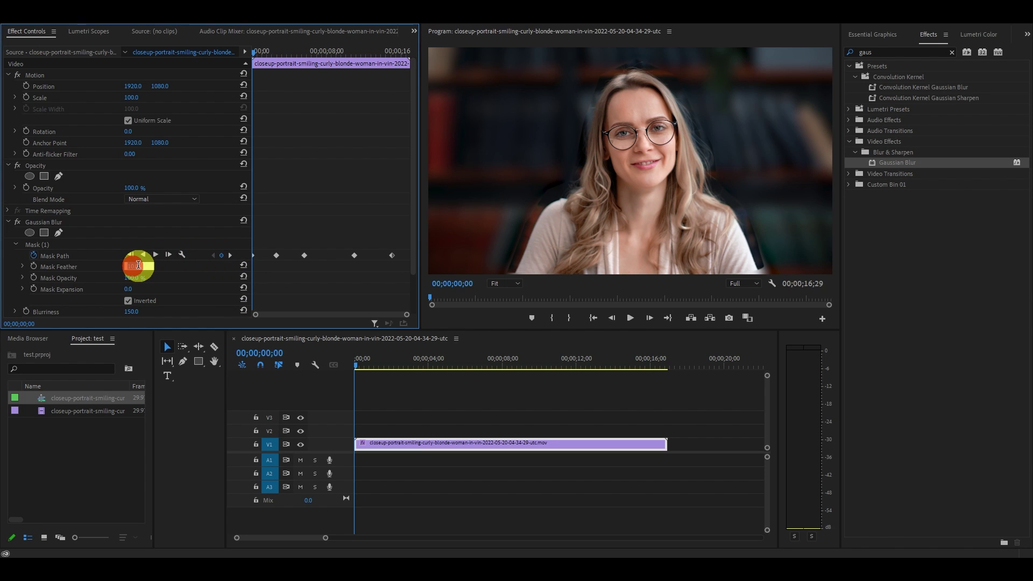
type("235")
key("Return")
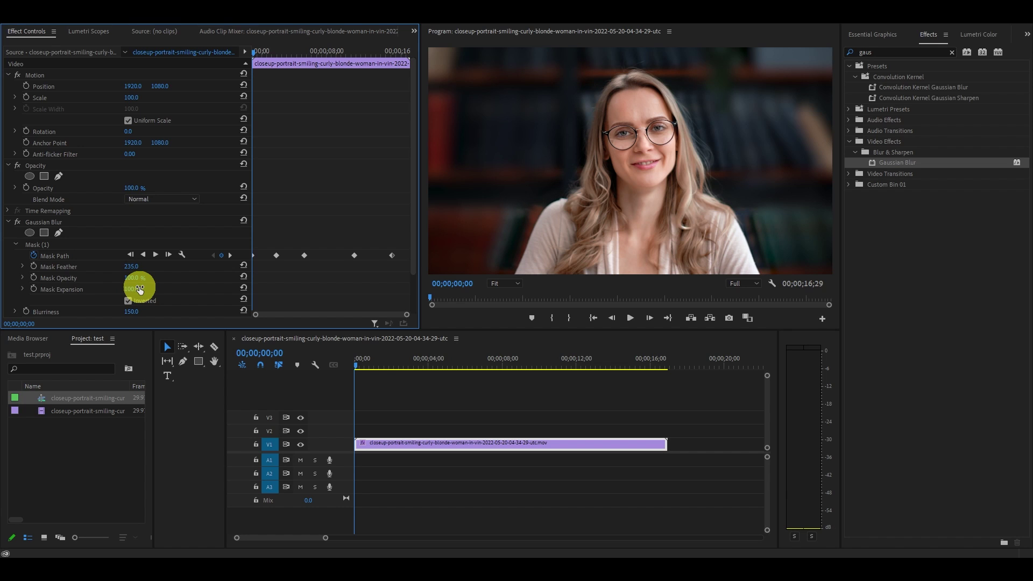
left_click(629, 319)
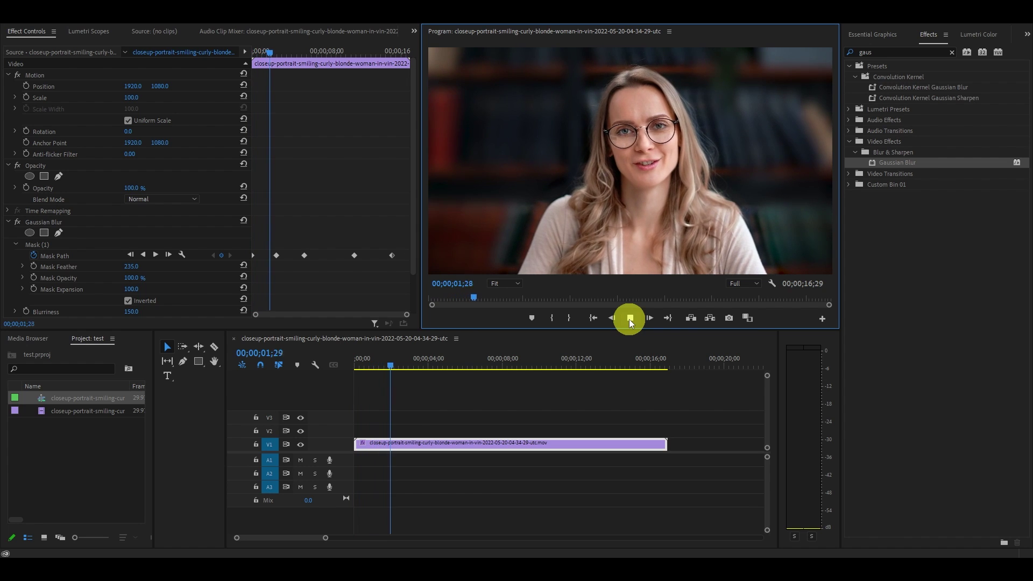